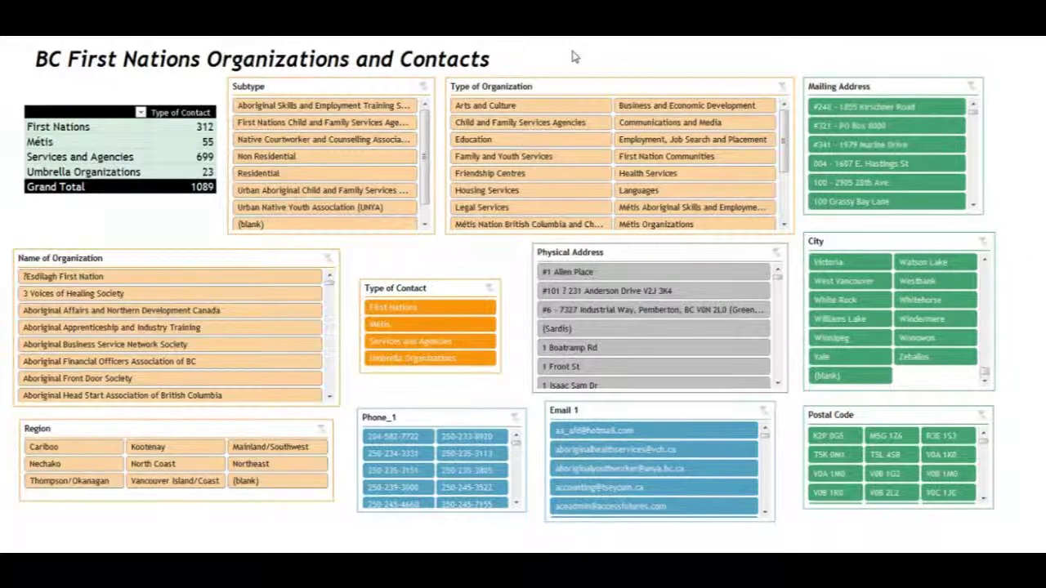
# Select the pivot table and filter the Type of Contact slicer to Services and Agencies, followed by First Nations.
pyautogui.click(130, 150)
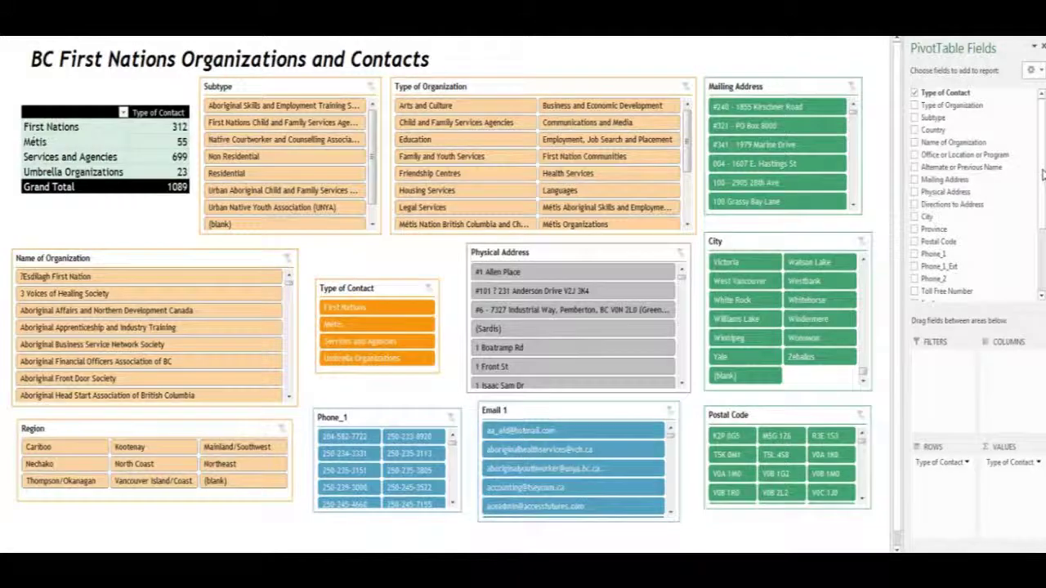
pyautogui.moveTo(1042, 173); pyautogui.dragTo(991, 221)
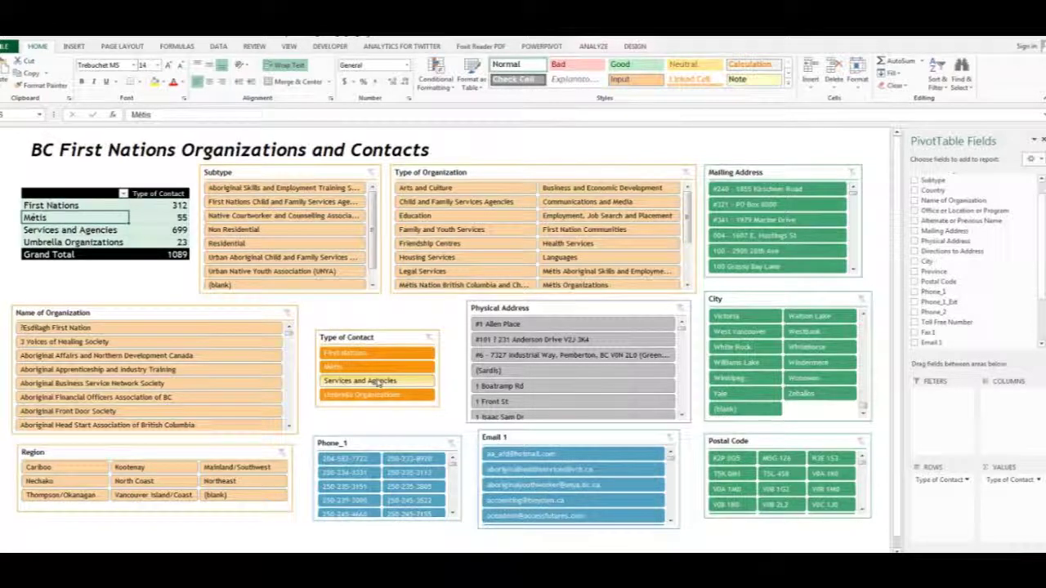
pyautogui.click(378, 382)
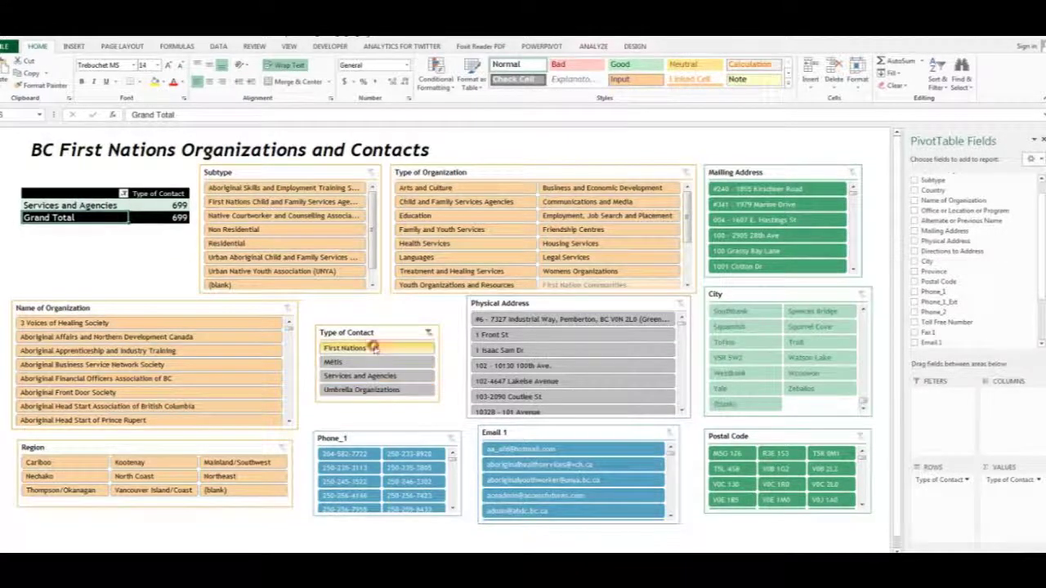
pyautogui.click(374, 349)
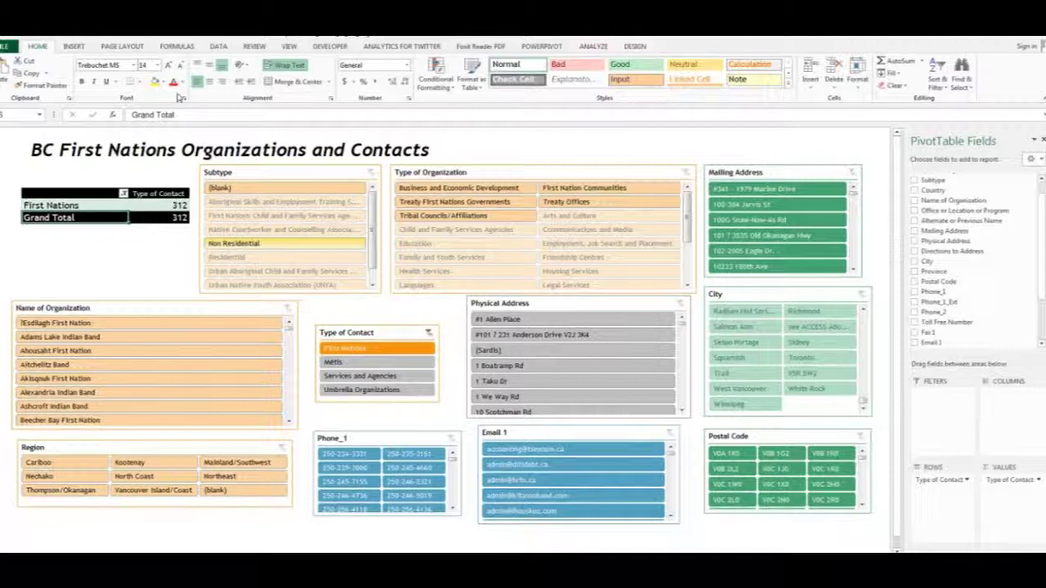
# Open the slicer insertion options for the pivot table and clear the Type of Contact filter.
pyautogui.click(74, 46)
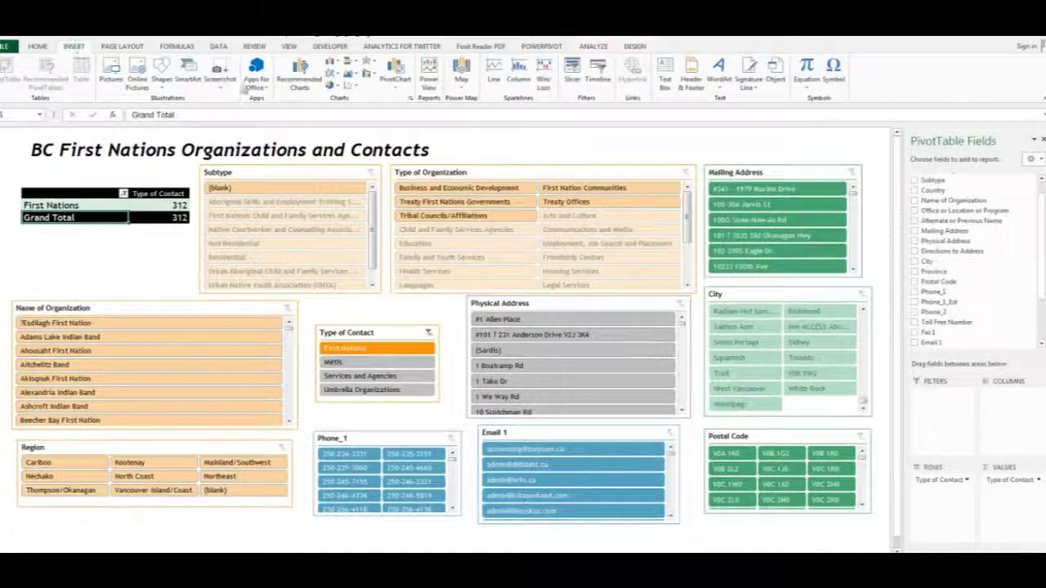
pyautogui.click(574, 72)
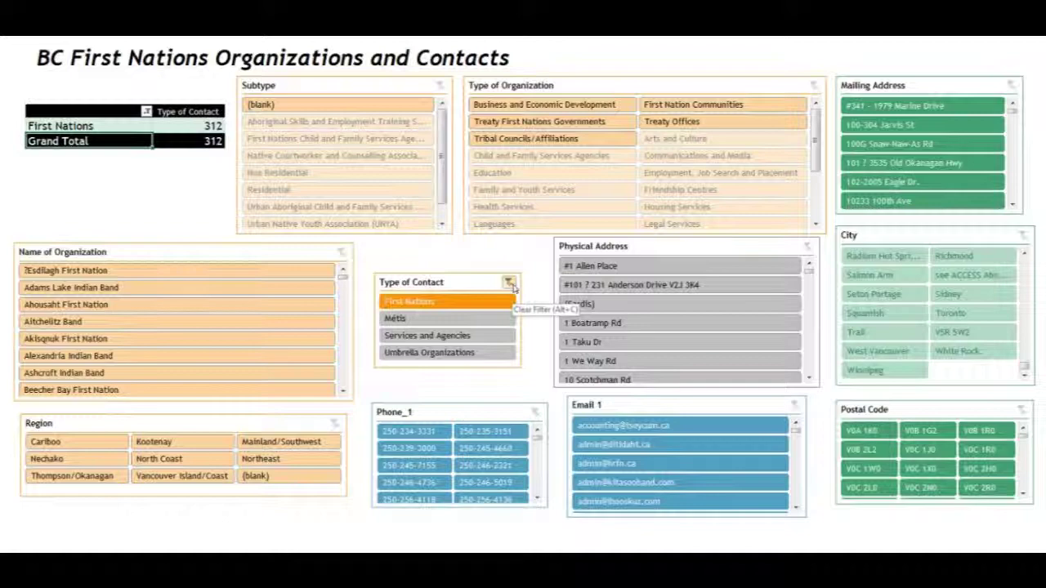
pyautogui.click(508, 283)
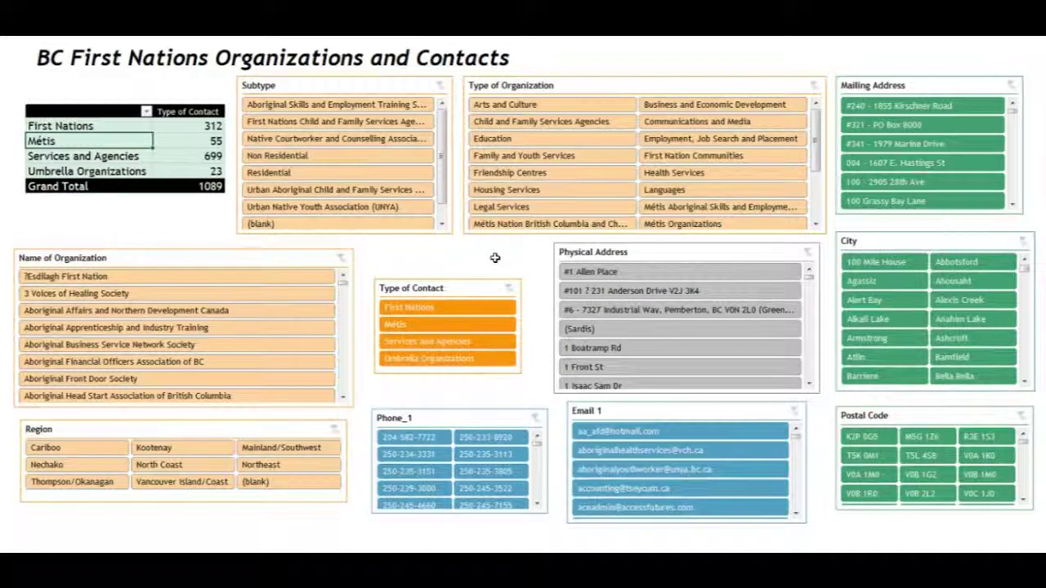
# Filter the dashboard to Services and Agencies in Abbotsford, narrowed to the Métis Provincial Council of British Columbia.
pyautogui.click(425, 344)
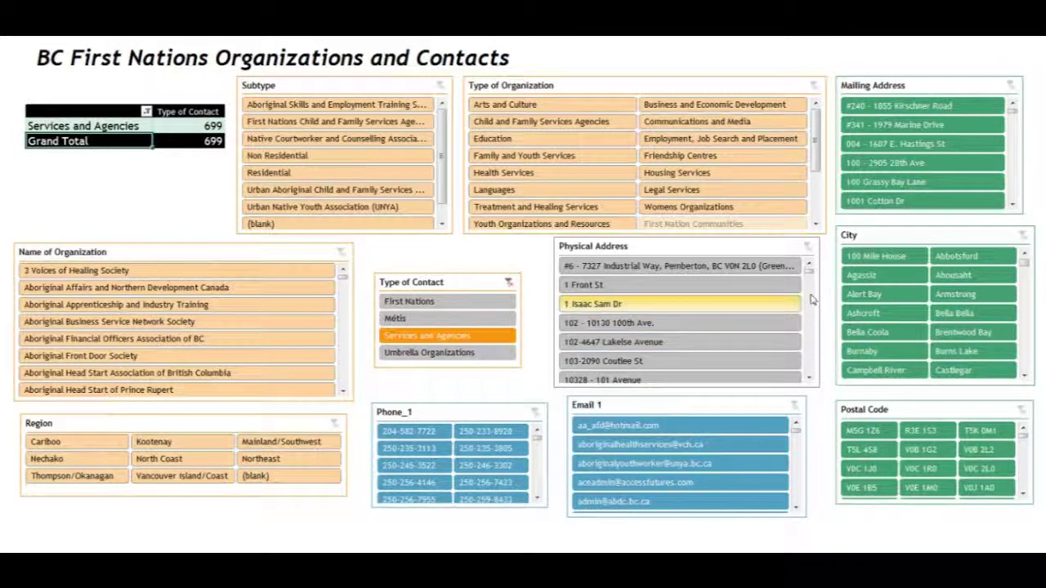
pyautogui.click(956, 257)
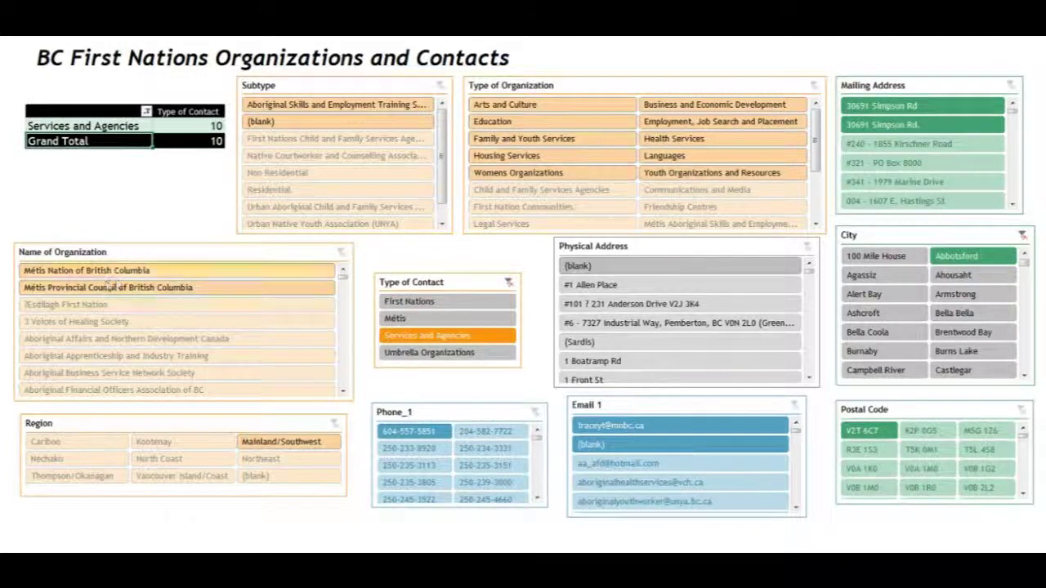
pyautogui.click(102, 288)
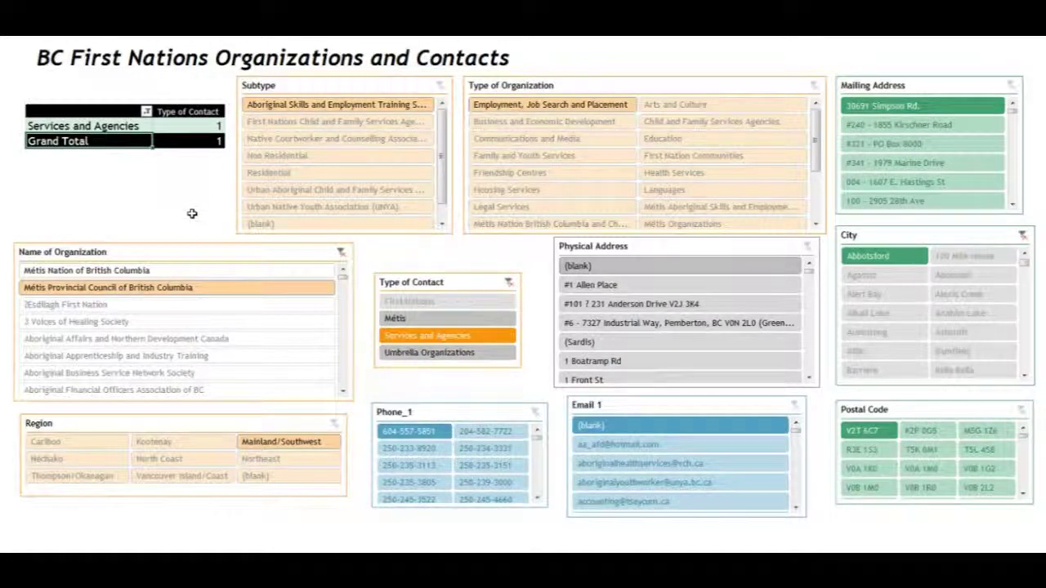
pyautogui.moveTo(476, 282); pyautogui.dragTo(478, 280)
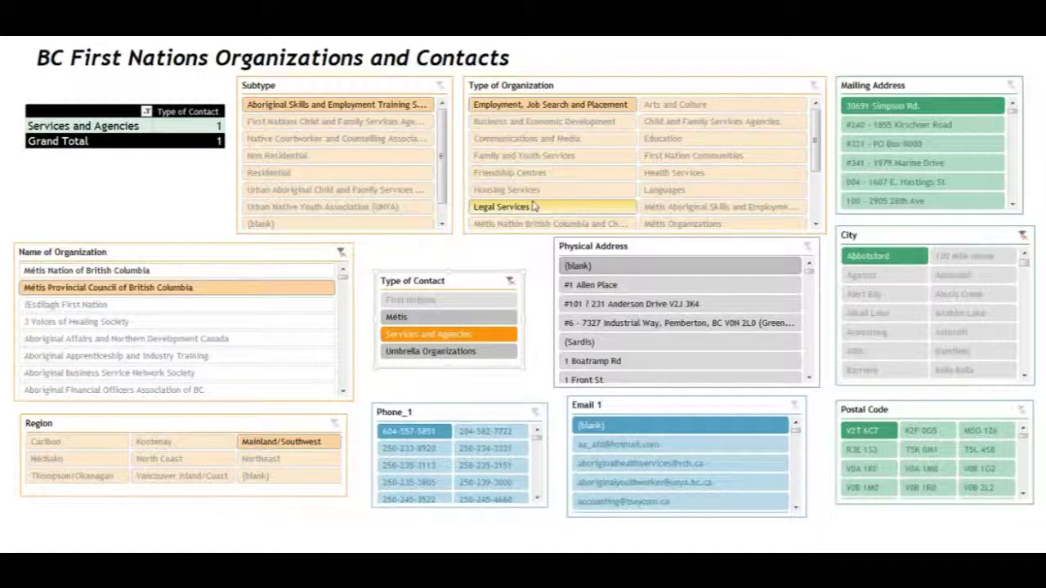
# Clear the existing slicer filters and filter the City slicer to Wonowon.
pyautogui.click(483, 255)
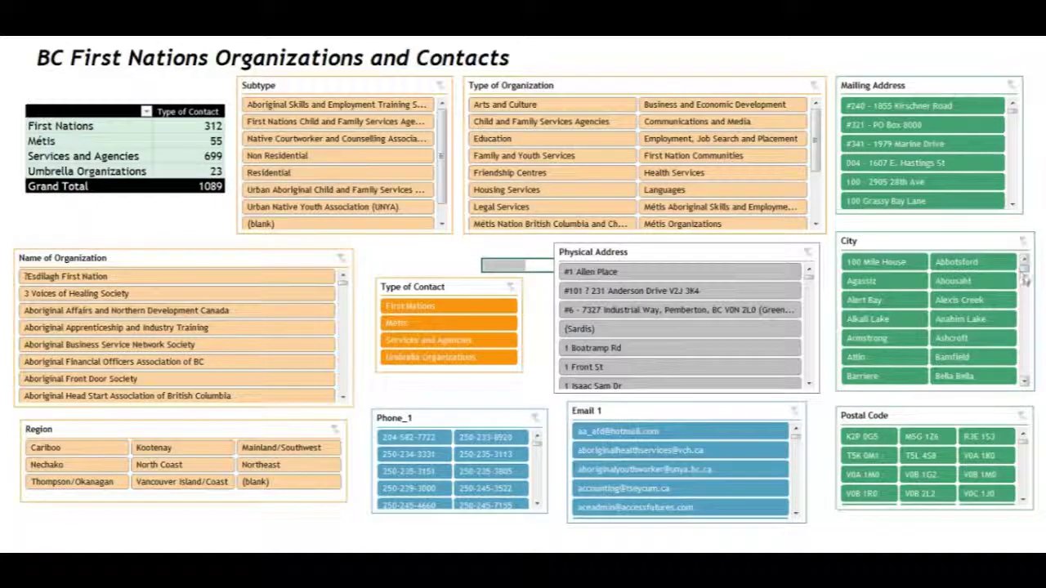
pyautogui.moveTo(1023, 273); pyautogui.dragTo(1025, 384)
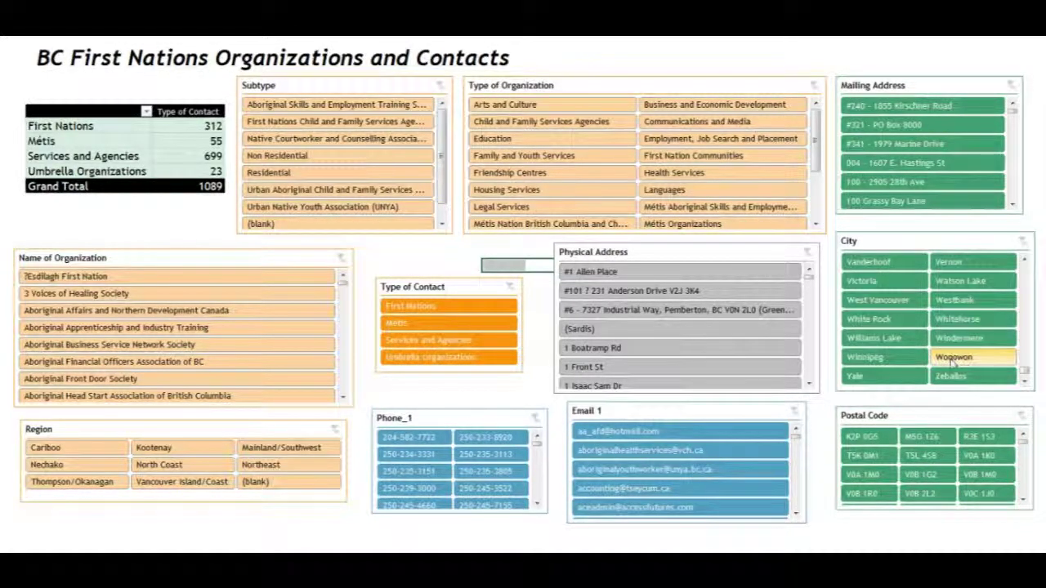
pyautogui.click(952, 359)
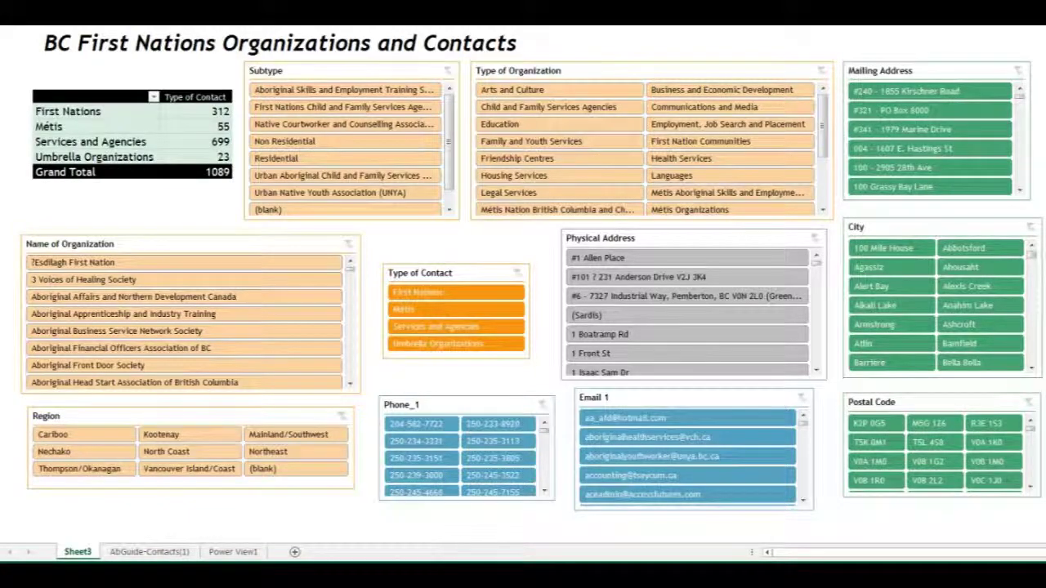
# Filter Type of Organization to selected service types, starting with Arts and Culture, and City to Armstrong, Bella Coola and Burnaby.
pyautogui.click(529, 90)
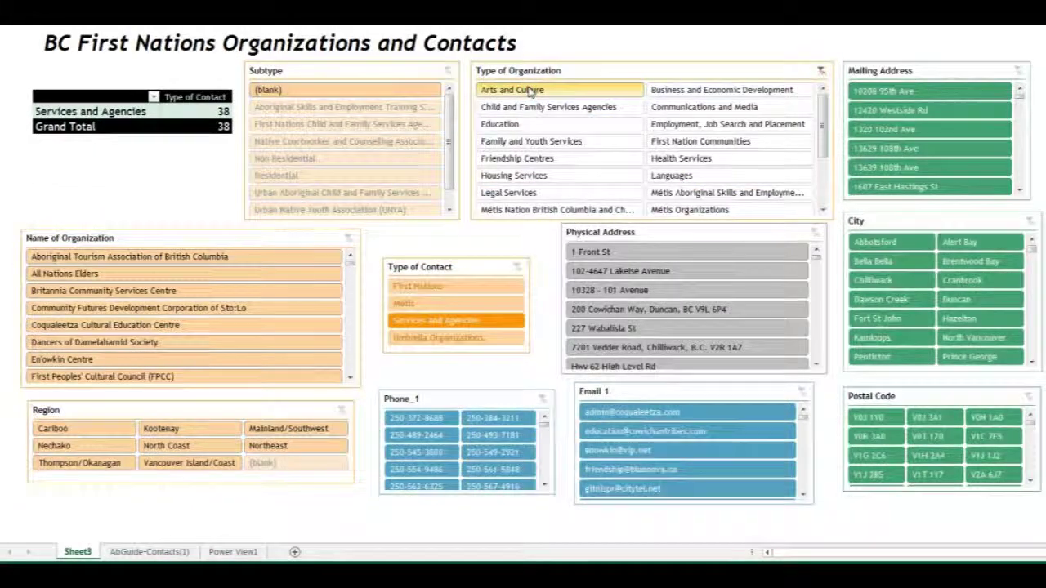
pyautogui.click(871, 262)
pyautogui.keyDown('ctrl'); pyautogui.click(869, 299); pyautogui.keyUp('ctrl')
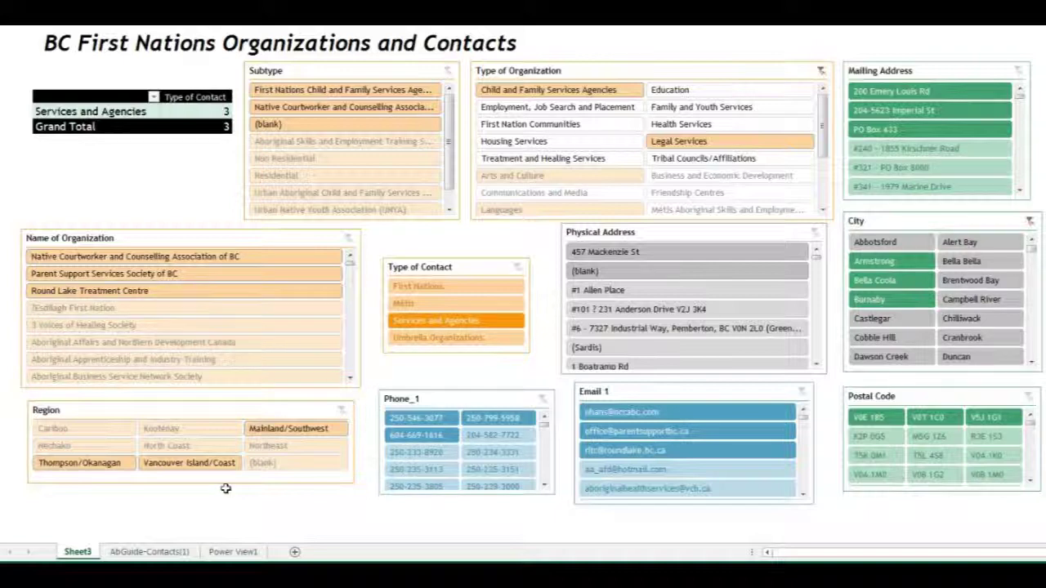
# Filter the Region slicer to Mainland/Southwest and clear the City and Type of Organization filters.
pyautogui.click(299, 433)
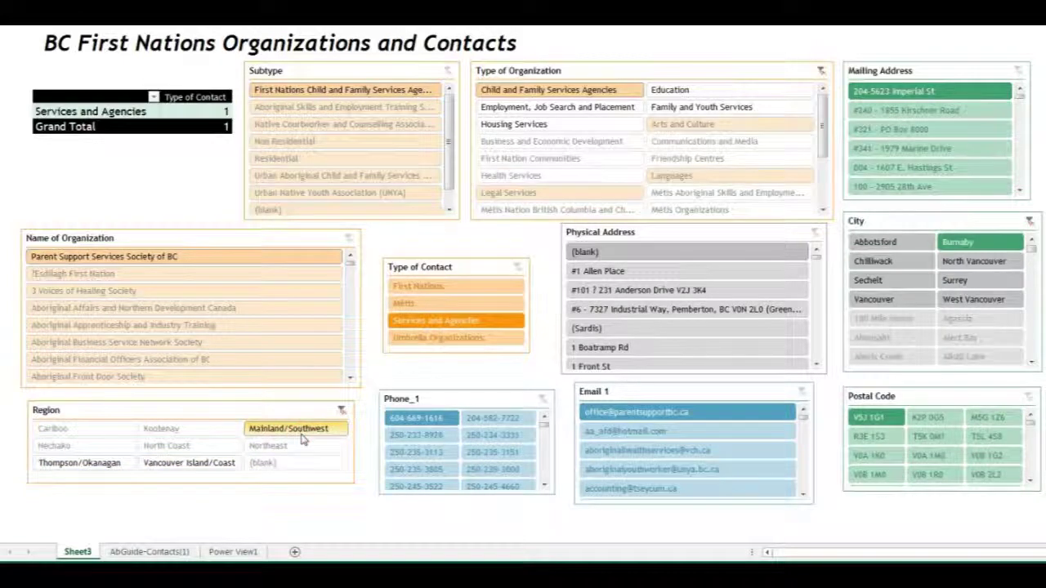
pyautogui.click(1029, 221)
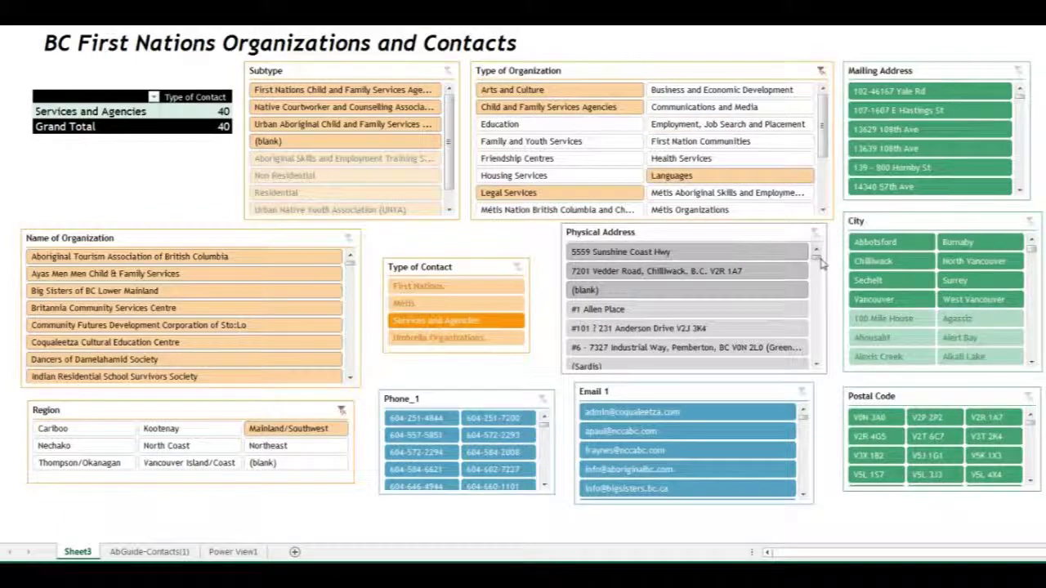
pyautogui.click(821, 72)
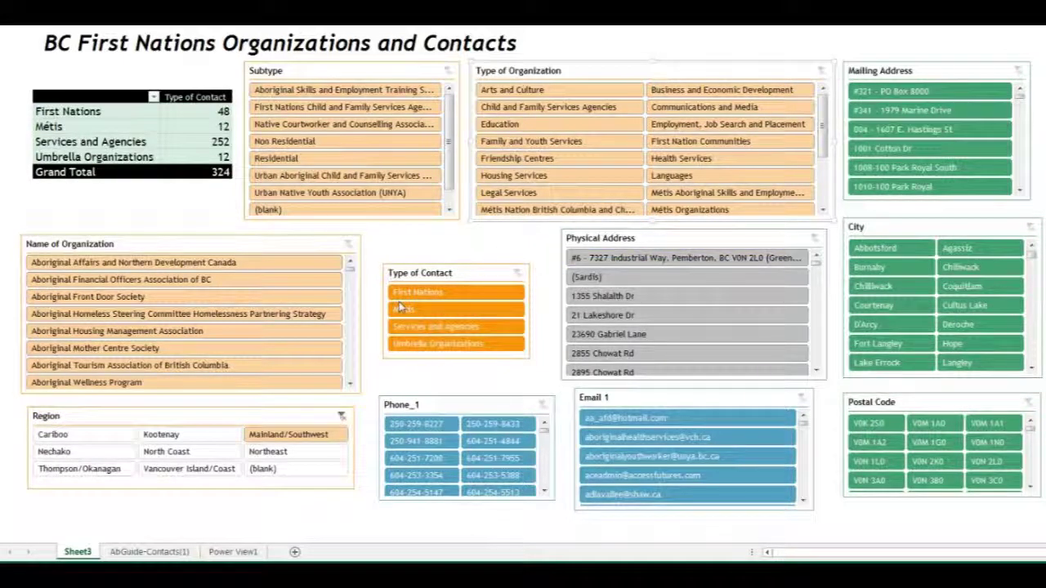
# Open the Power View1 sheet and drill the organization map down from Canada to its provinces.
pyautogui.click(235, 552)
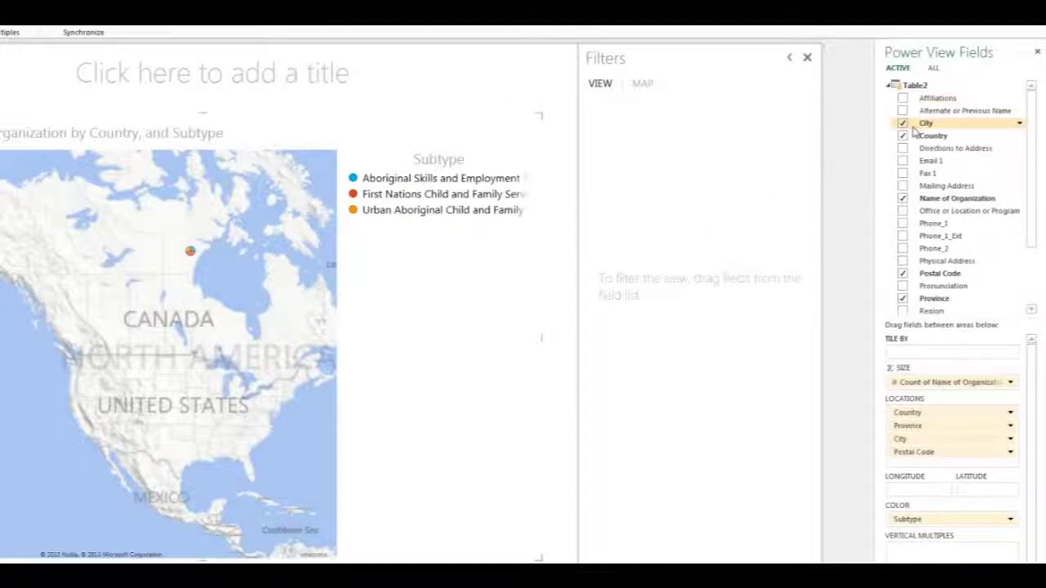
pyautogui.moveTo(934, 299); pyautogui.dragTo(943, 423)
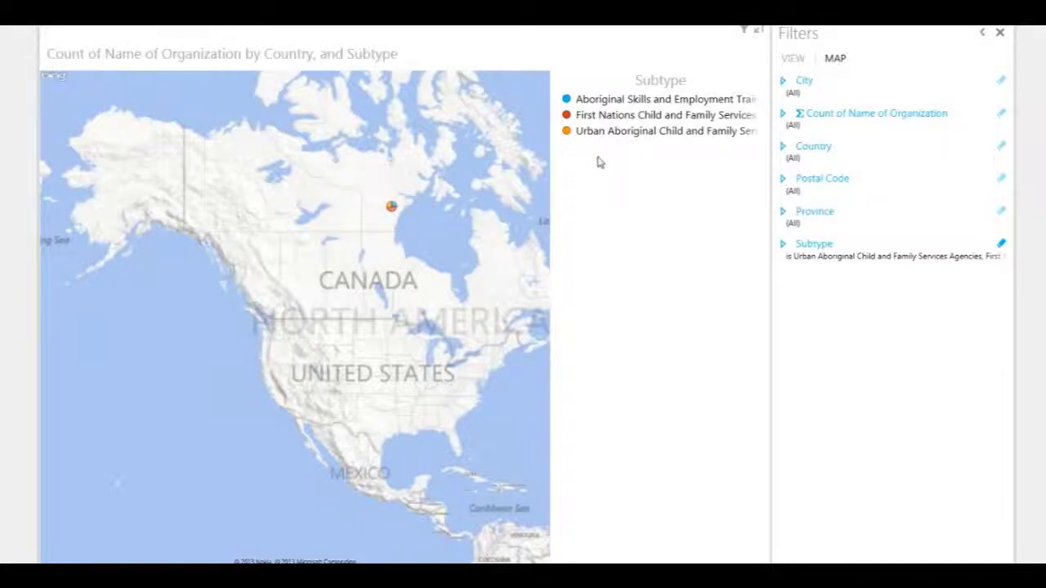
pyautogui.moveTo(389, 210)
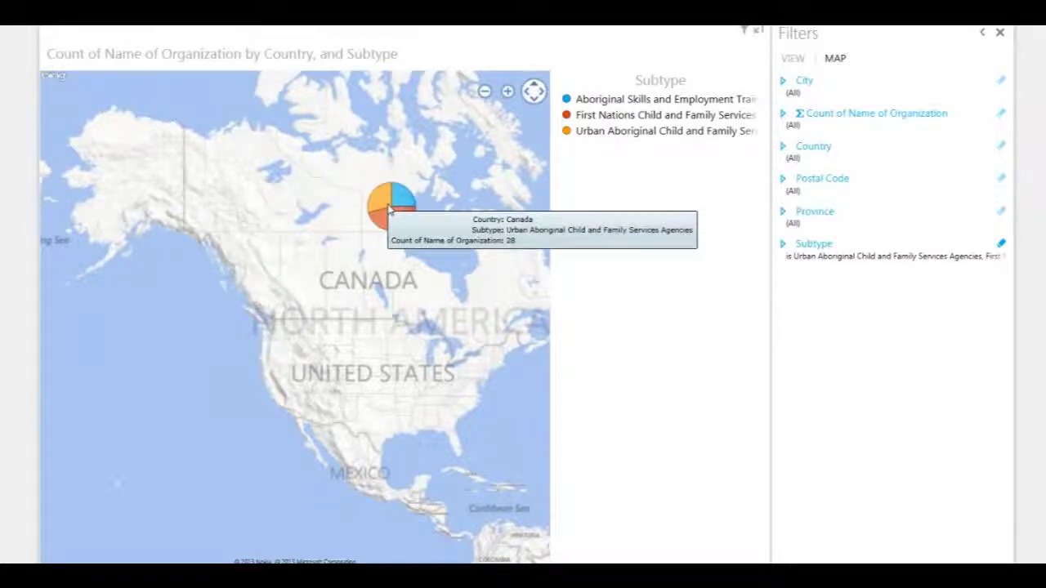
pyautogui.moveTo(397, 228)
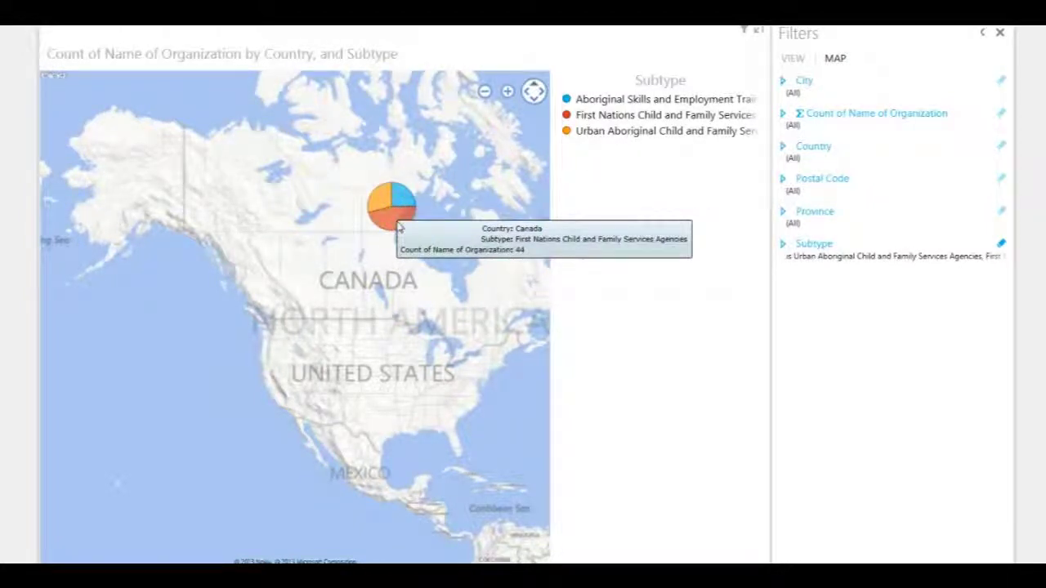
pyautogui.doubleClick(397, 227)
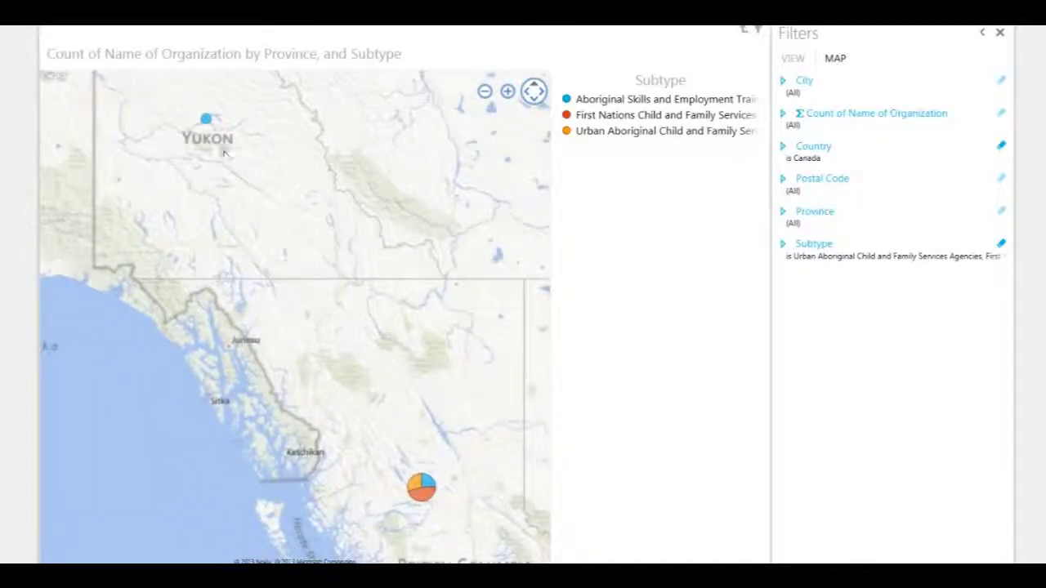
# Drill the map from British Columbia down to its cities and inspect the subtype breakdown of several city pies.
pyautogui.moveTo(208, 121)
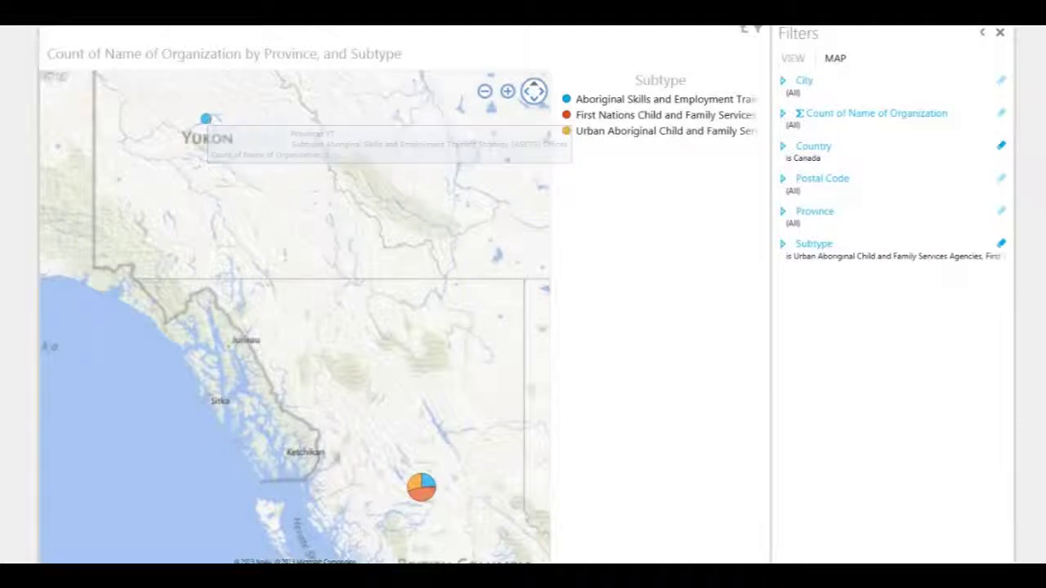
pyautogui.doubleClick(421, 488)
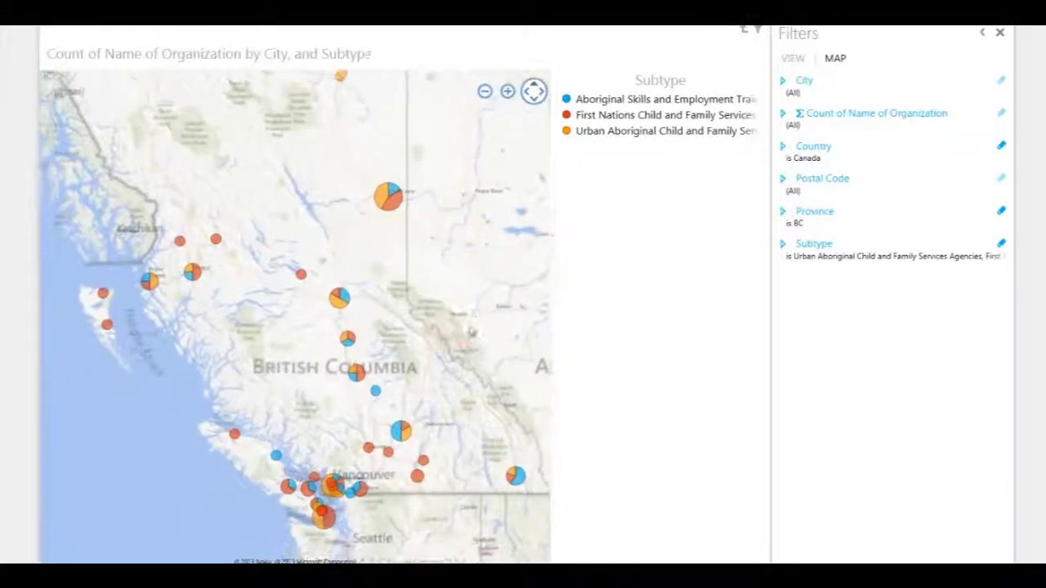
pyautogui.moveTo(400, 207)
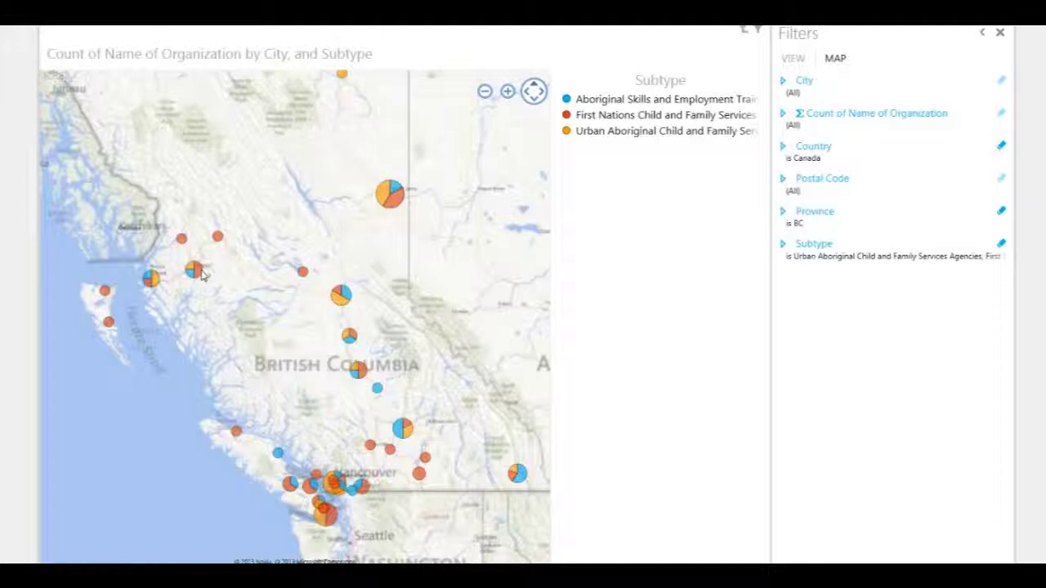
pyautogui.moveTo(206, 274)
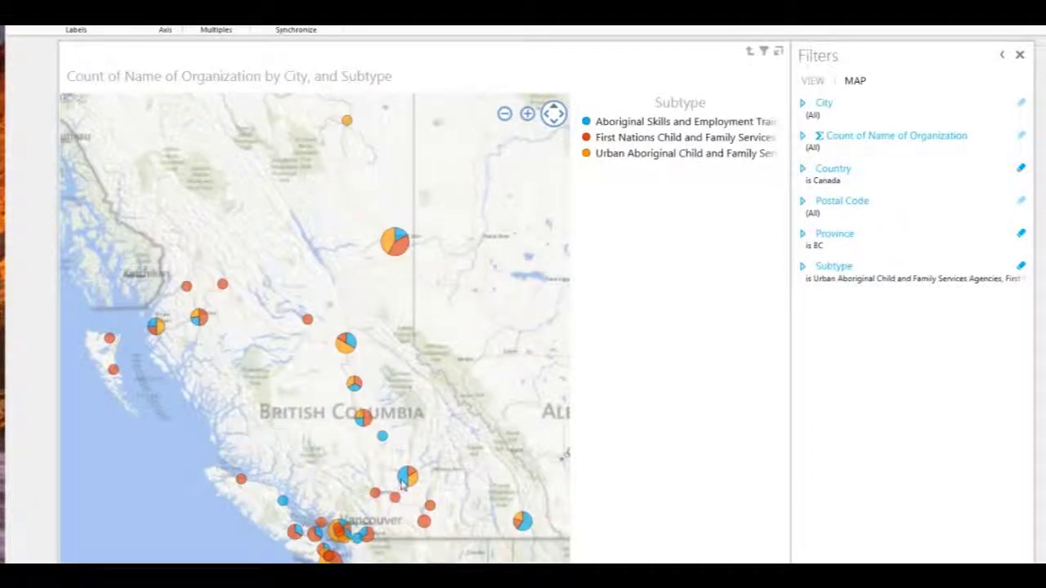
pyautogui.moveTo(406, 484)
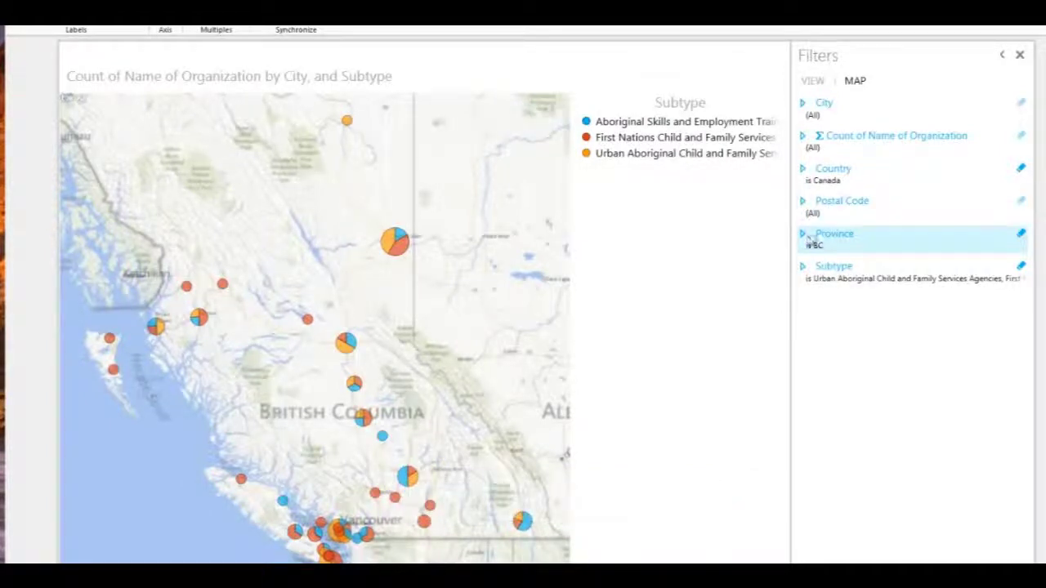
# Expand the map's Subtype filter and toggle the Native Courtworker and Counselling Association subtype on and off.
pyautogui.click(803, 268)
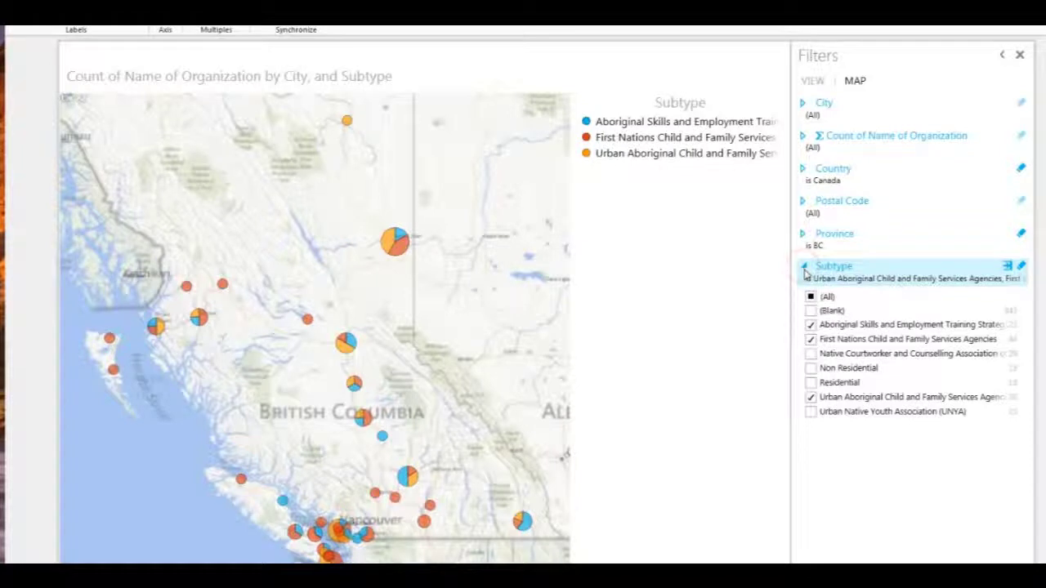
pyautogui.click(811, 355)
pyautogui.click(811, 354)
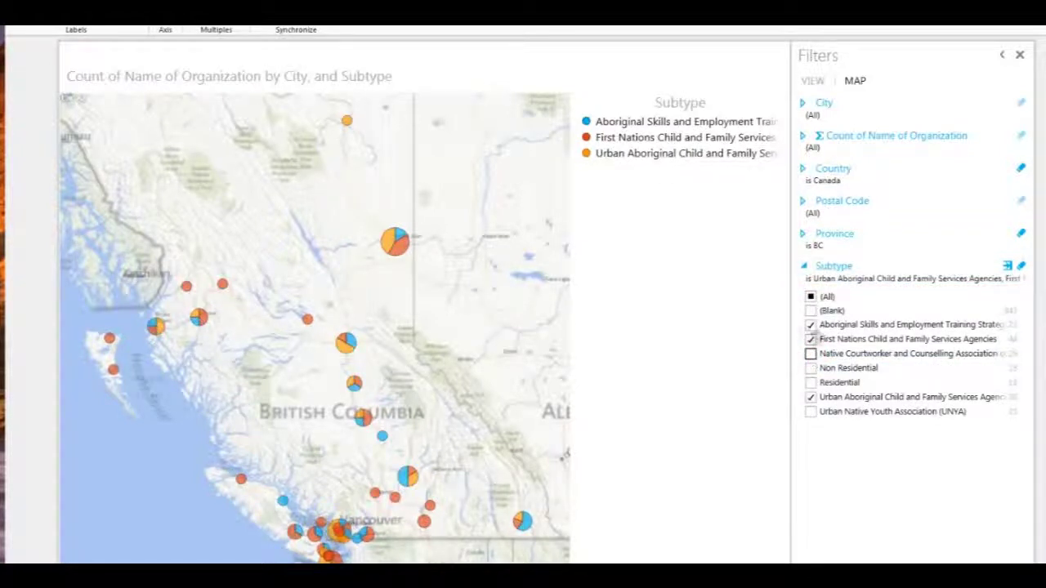
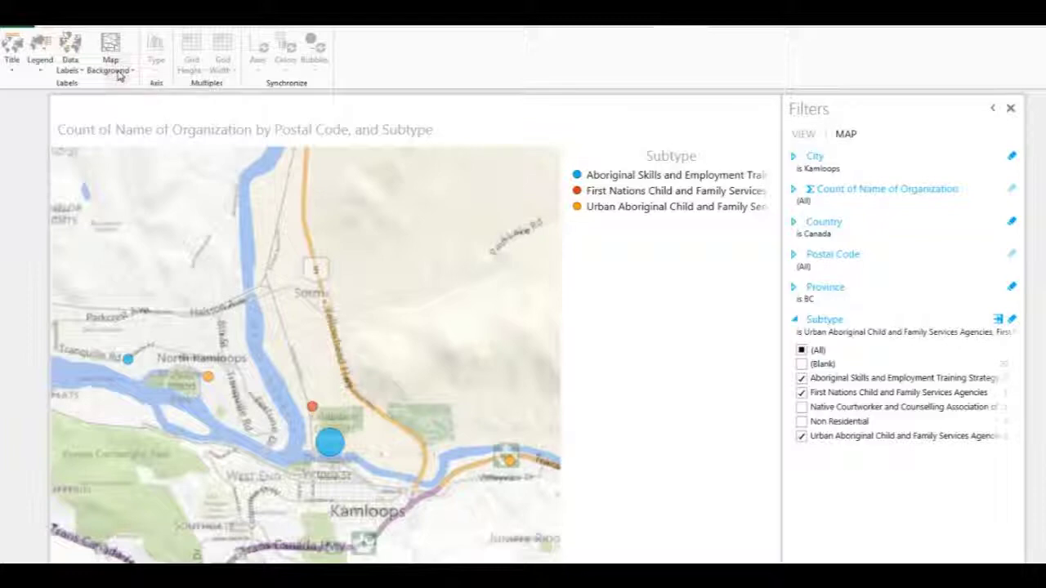
# Set the Kamloops map's background to Aerial (Satellite Photo) for a closer look at the organization locations.
pyautogui.click(111, 61)
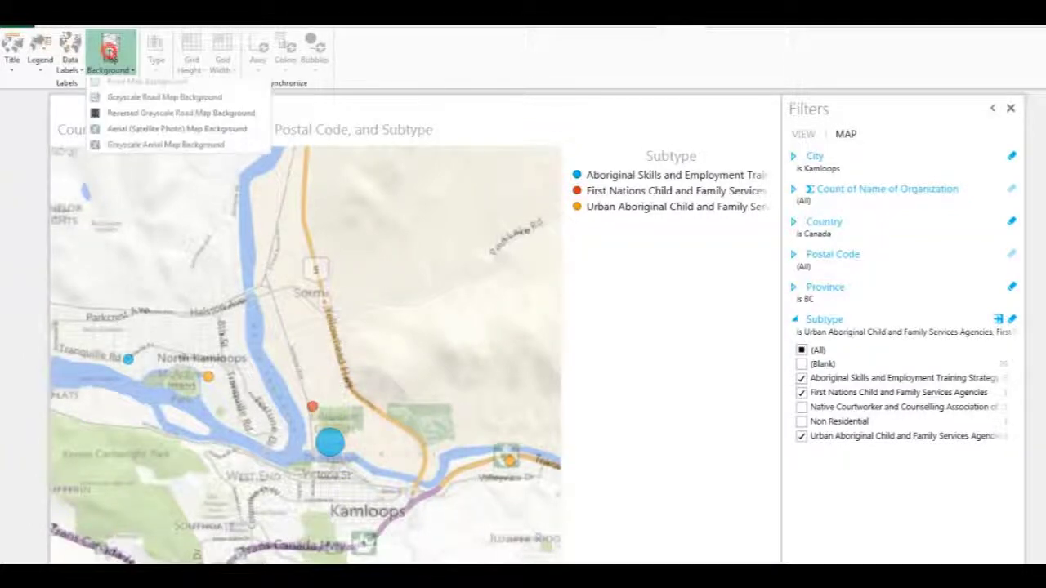
pyautogui.click(143, 131)
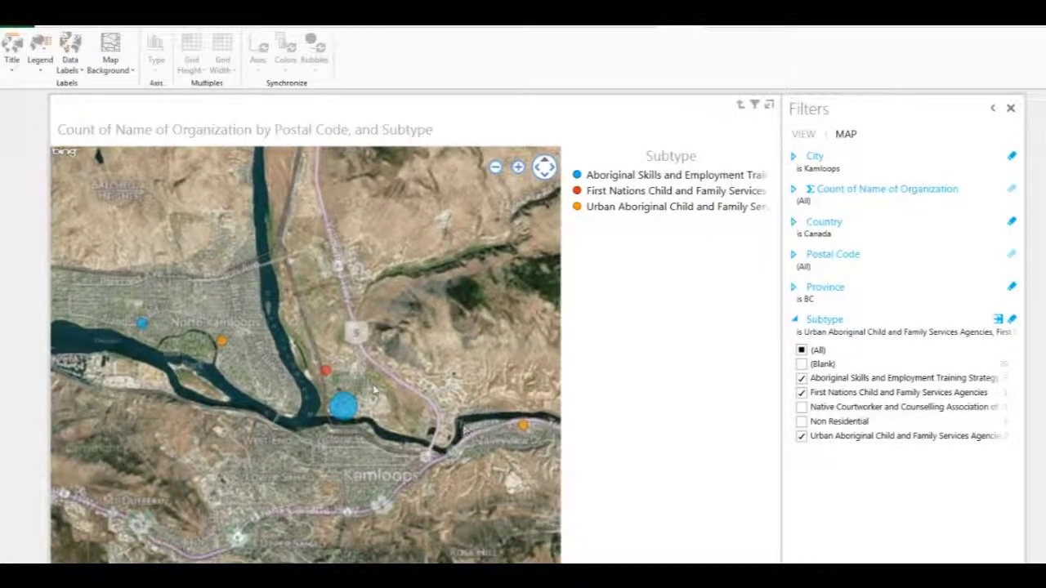
pyautogui.scroll(2, 373, 453)
pyautogui.scroll(3, 373, 458)
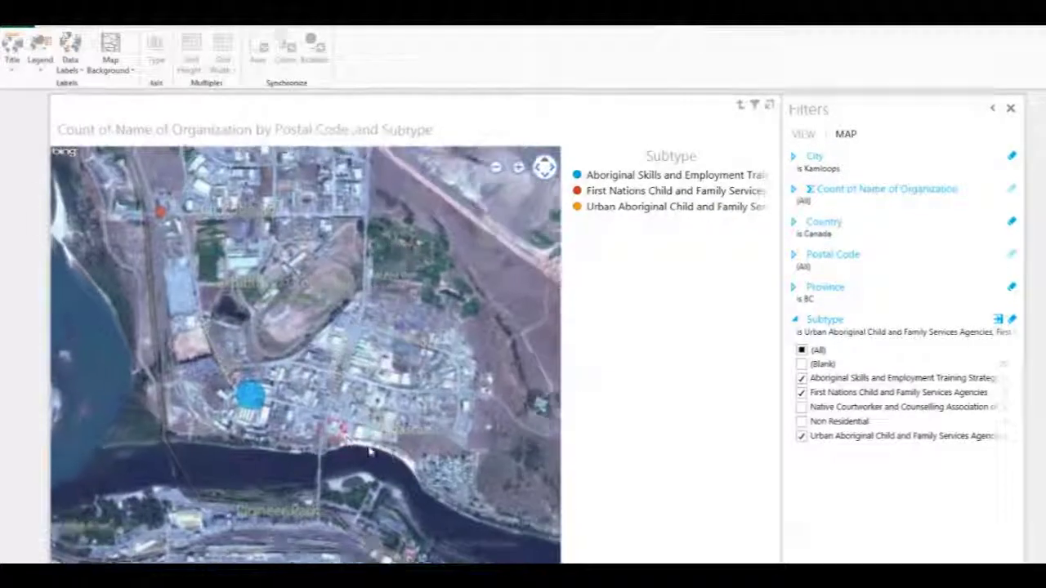
# Examine the Kamloops organization markers on the satellite map up close, checking each one's postal code, subtype and organization count.
pyautogui.scroll(3, 418, 428)
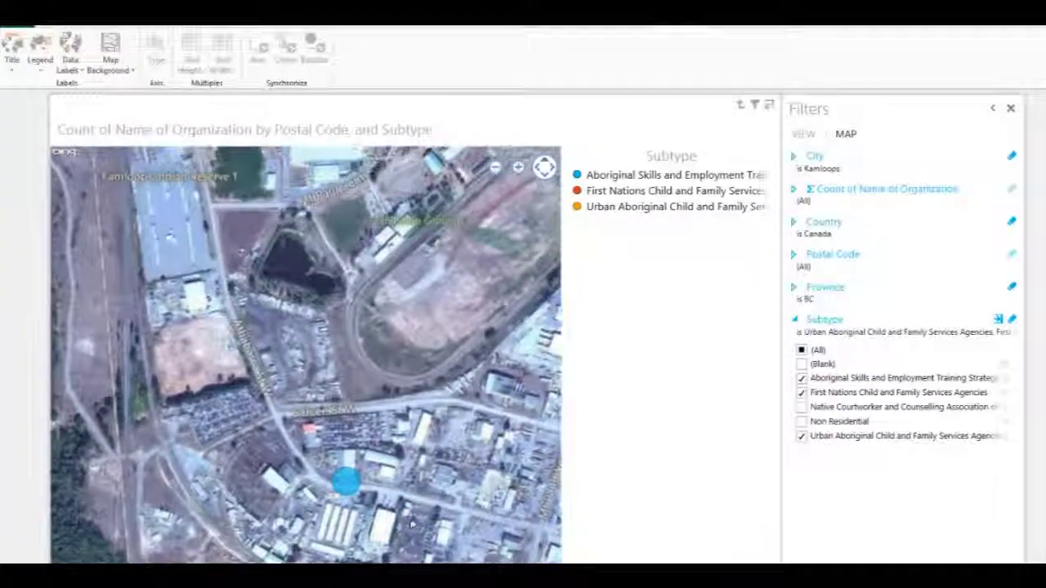
pyautogui.scroll(-3, 371, 490)
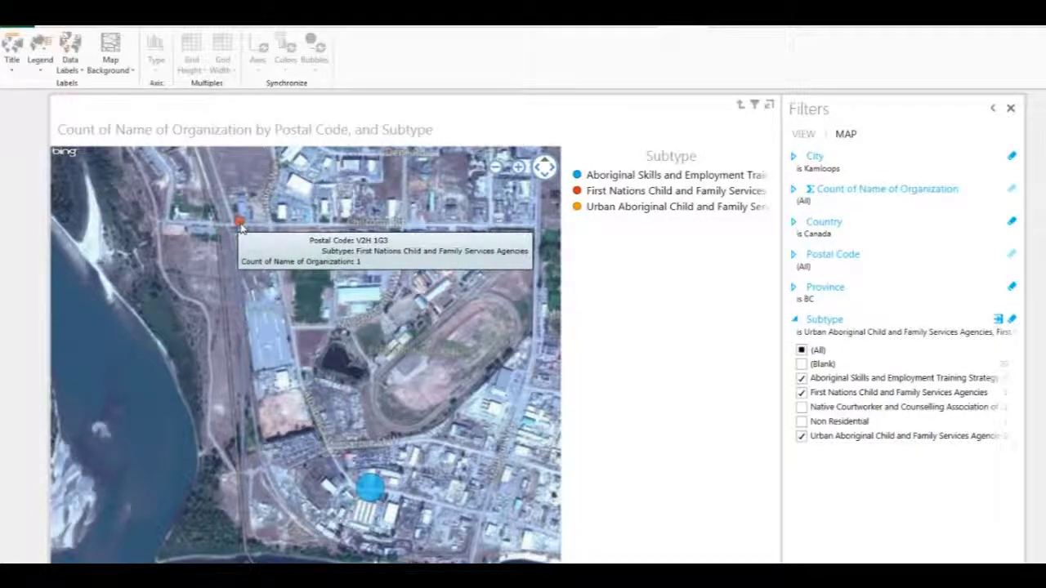
pyautogui.scroll(3, 239, 227)
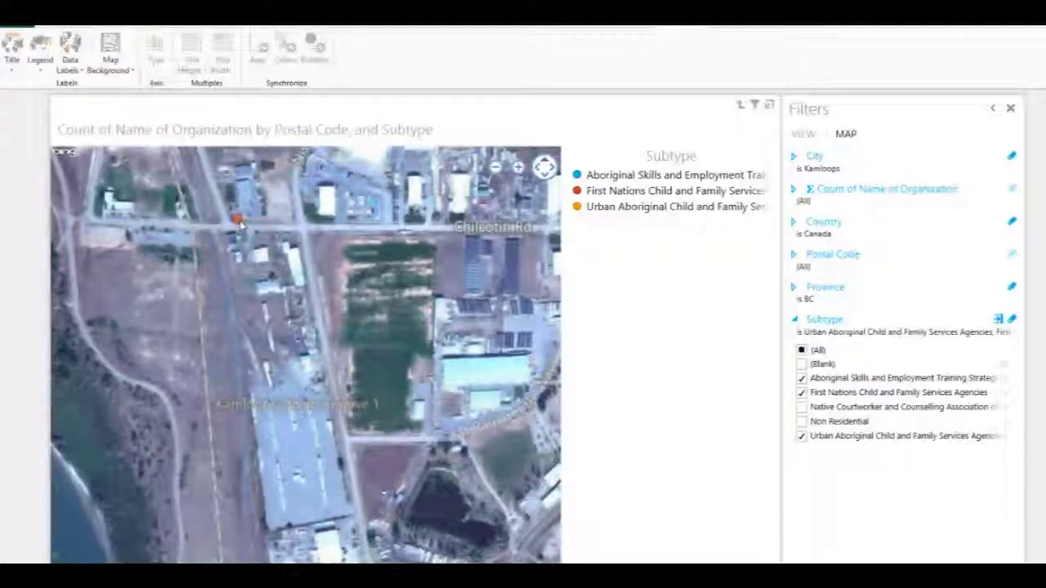
pyautogui.scroll(1, 241, 234)
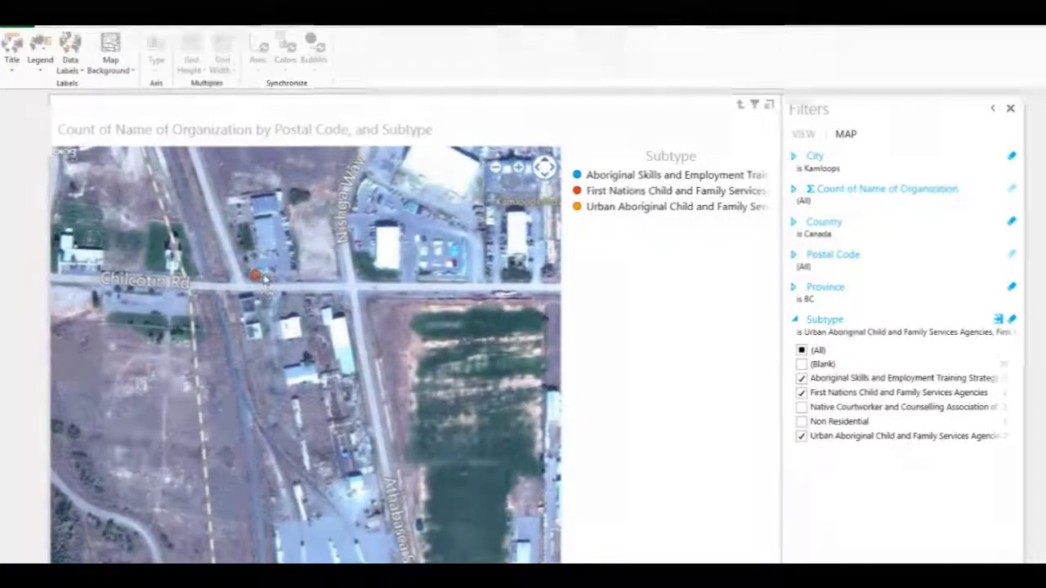
pyautogui.scroll(-2, 255, 276)
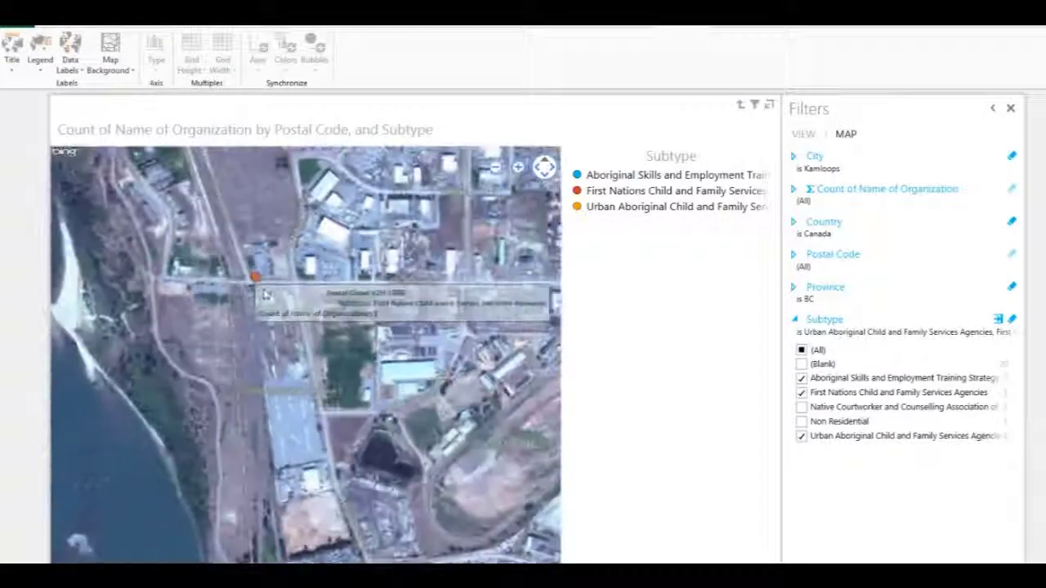
pyautogui.scroll(-1, 266, 290)
pyautogui.moveTo(352, 441)
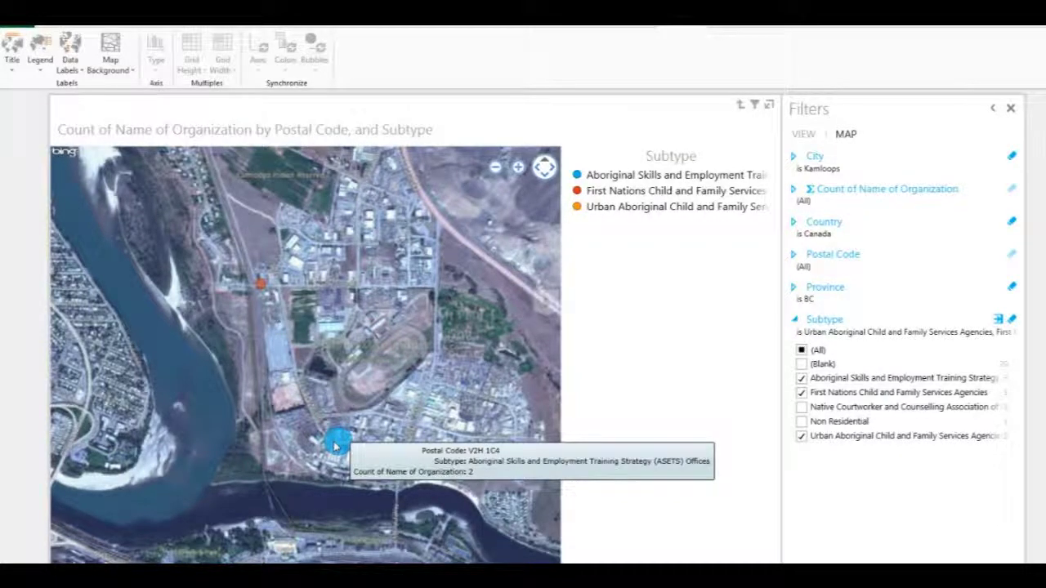
pyautogui.scroll(-3, 334, 445)
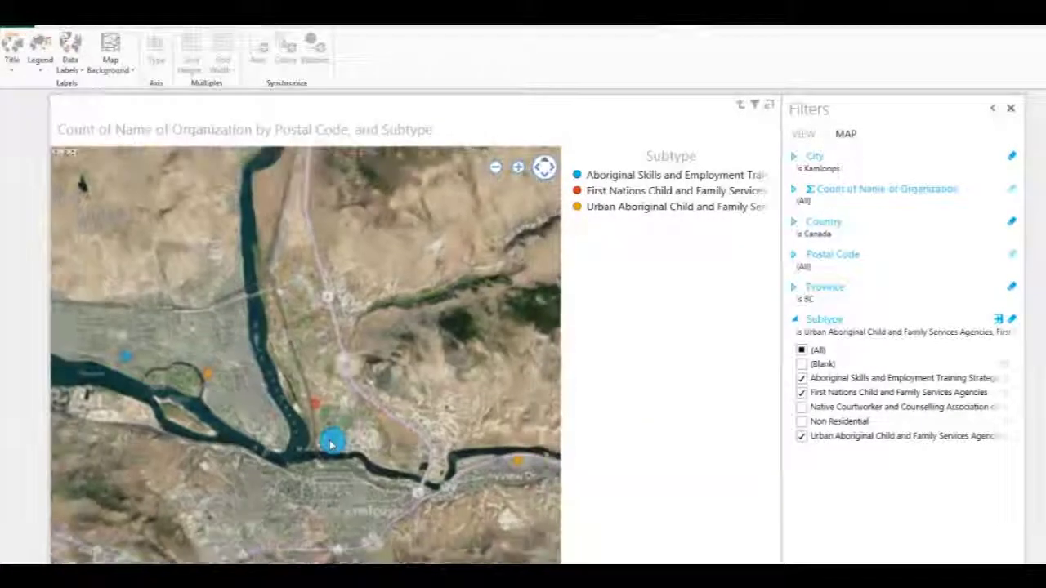
pyautogui.moveTo(489, 462)
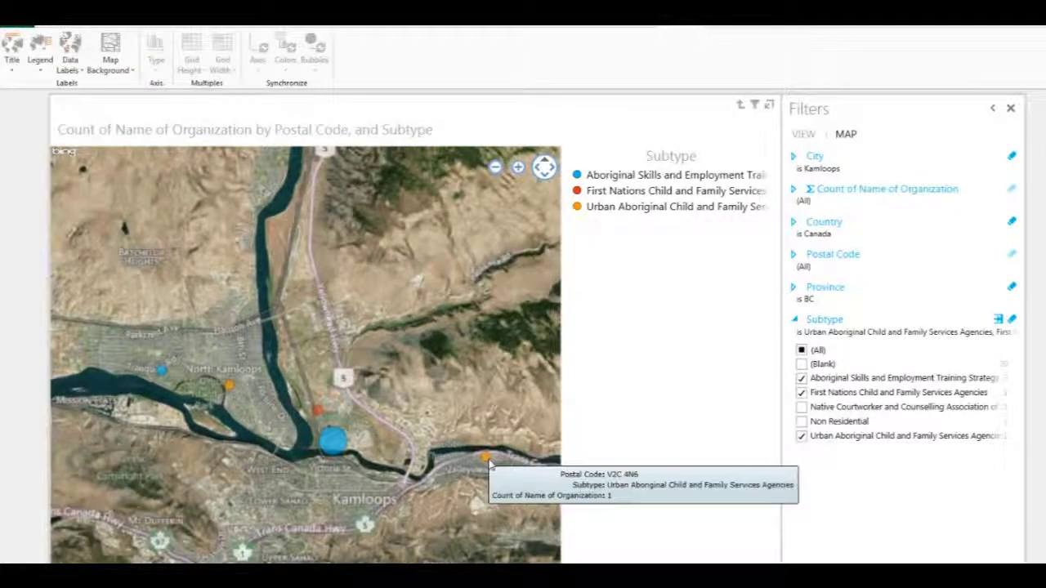
# Drill the map back up from the Kamloops postal codes through city and province to the country level.
pyautogui.click(739, 106)
pyautogui.click(739, 106)
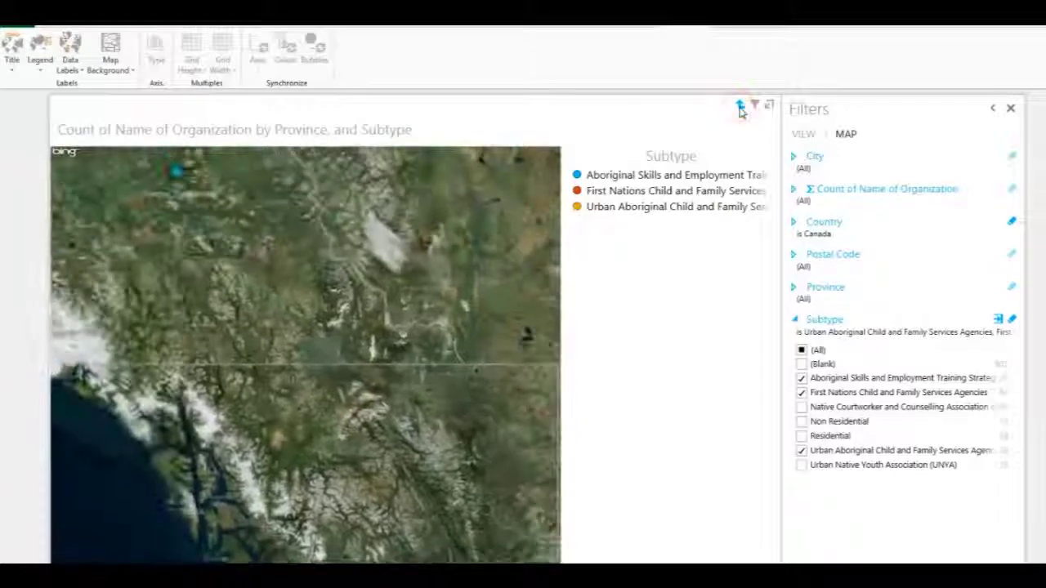
pyautogui.click(740, 106)
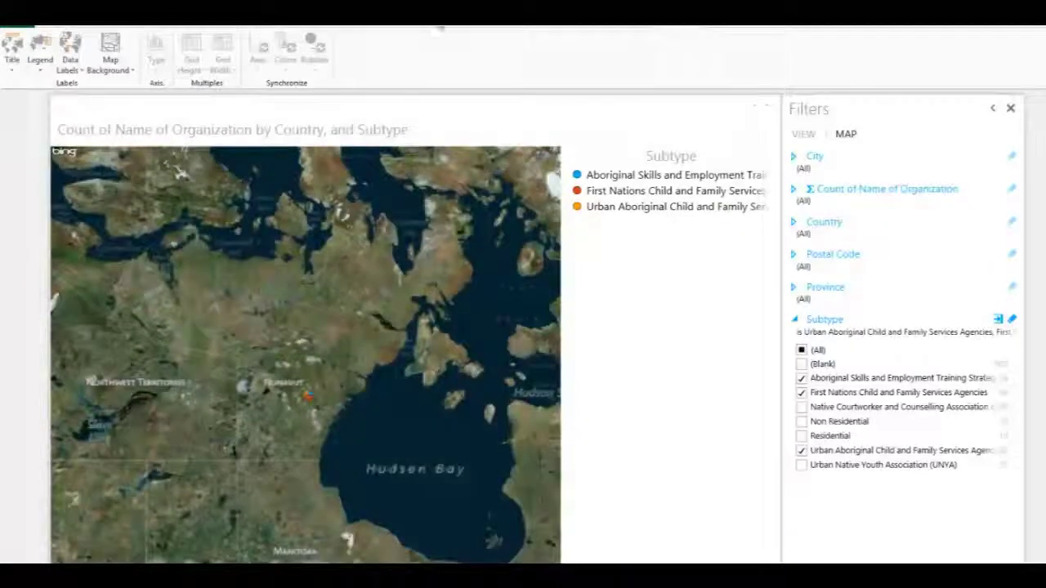